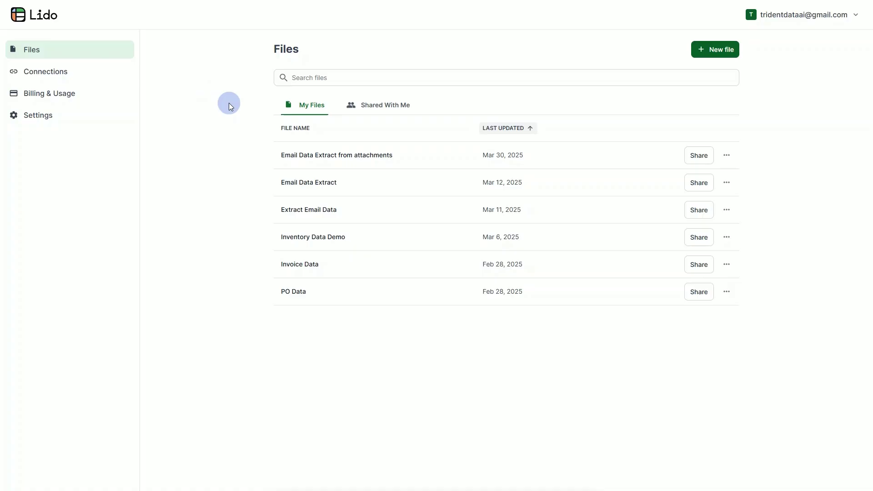
# Step: Create a new file and open the Data Extractor for its blank sheet
pyautogui.click(717, 51)
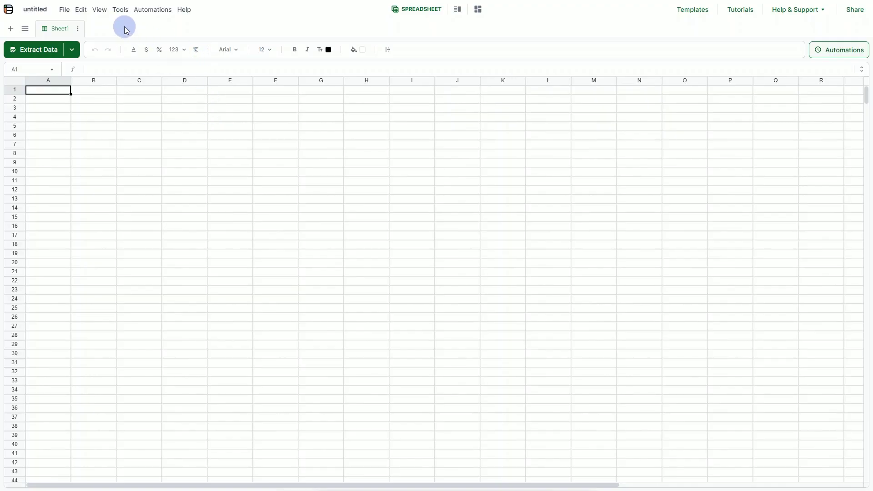
pyautogui.click(119, 10)
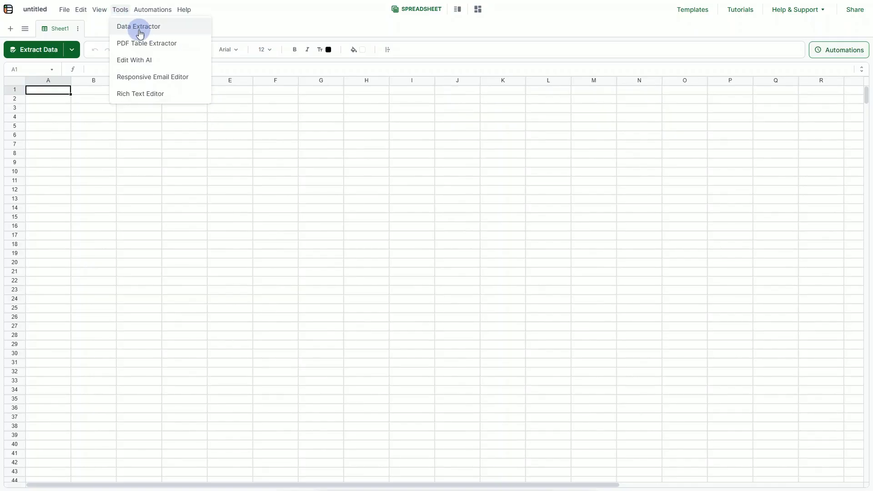
pyautogui.click(149, 33)
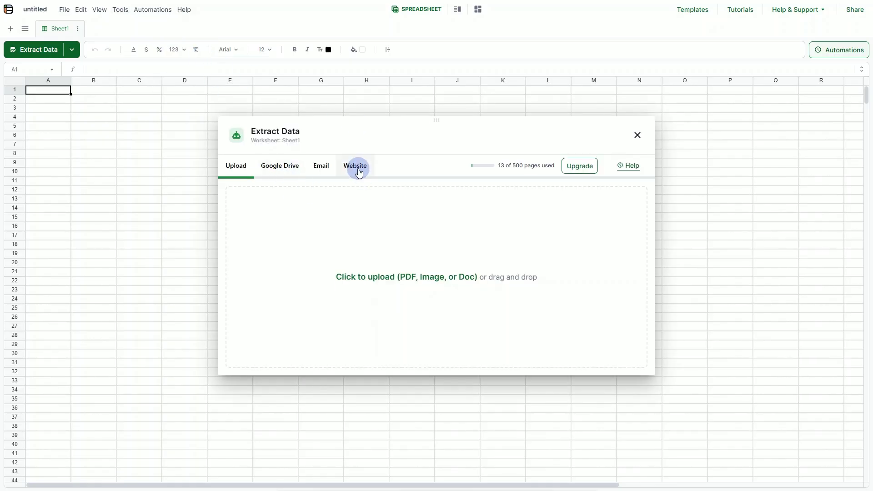
pyautogui.click(359, 172)
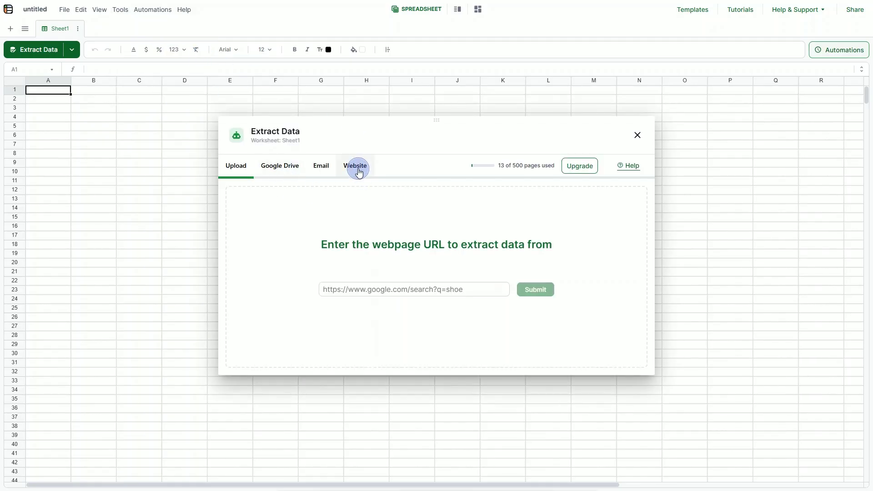
pyautogui.click(416, 288)
pyautogui.write('https://www.footballcritic.com/top-players')
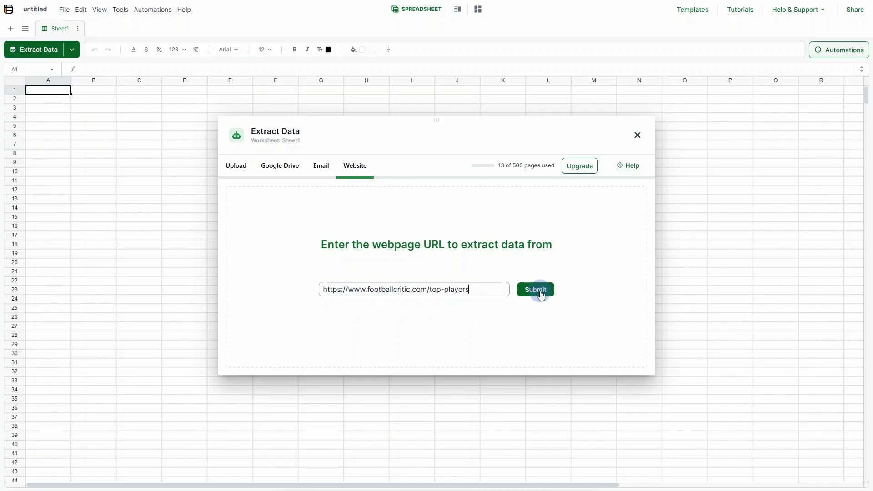
pyautogui.click(541, 295)
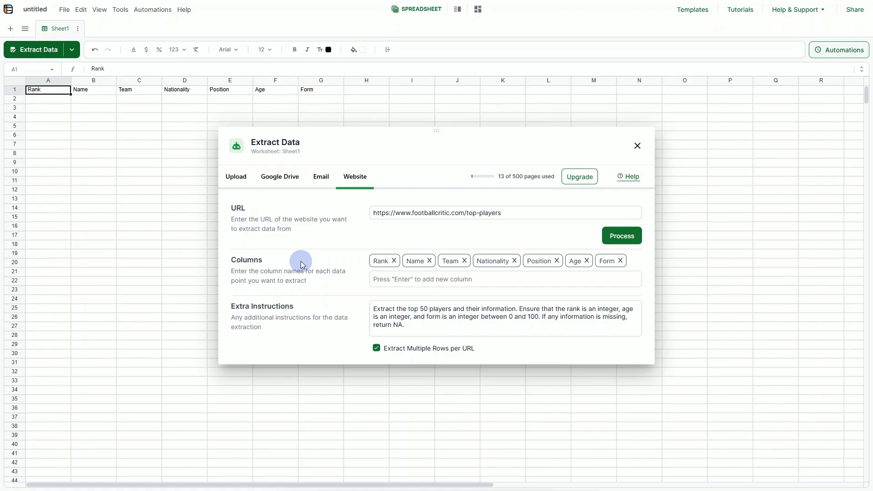
# Step: Remove the Form column from the website extraction's suggested columns
pyautogui.click(325, 93)
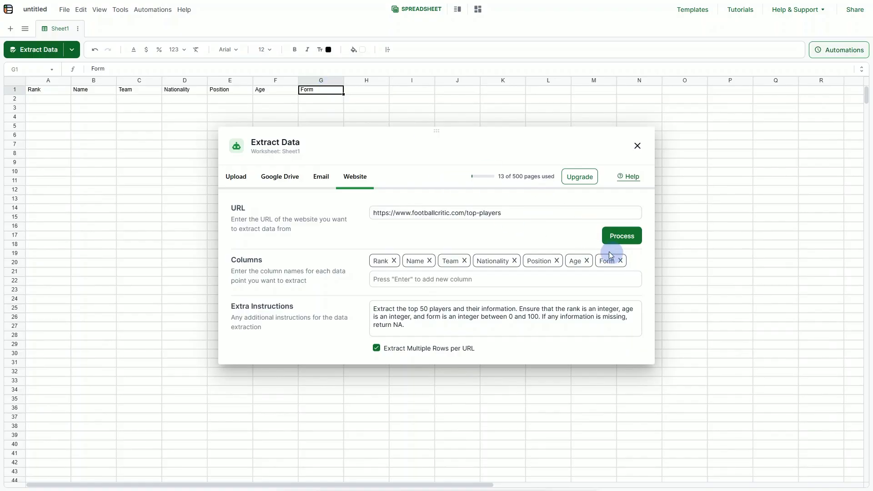
pyautogui.click(621, 261)
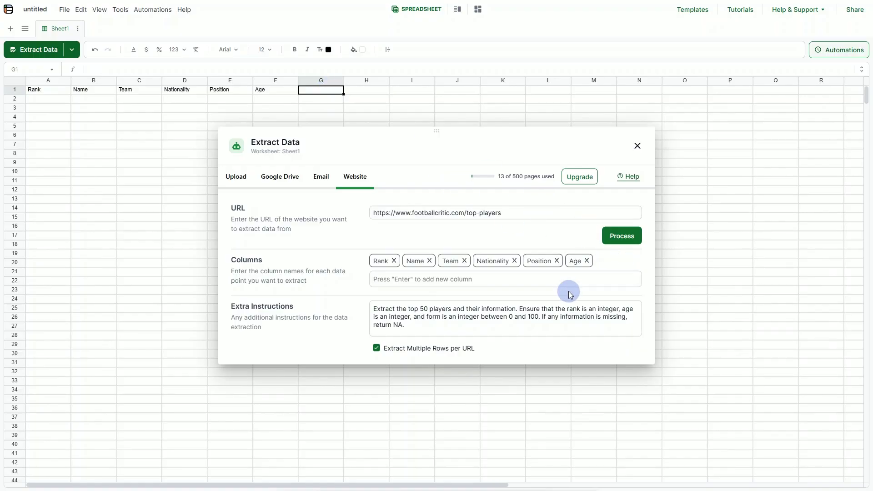
pyautogui.moveTo(479, 133); pyautogui.dragTo(563, 111)
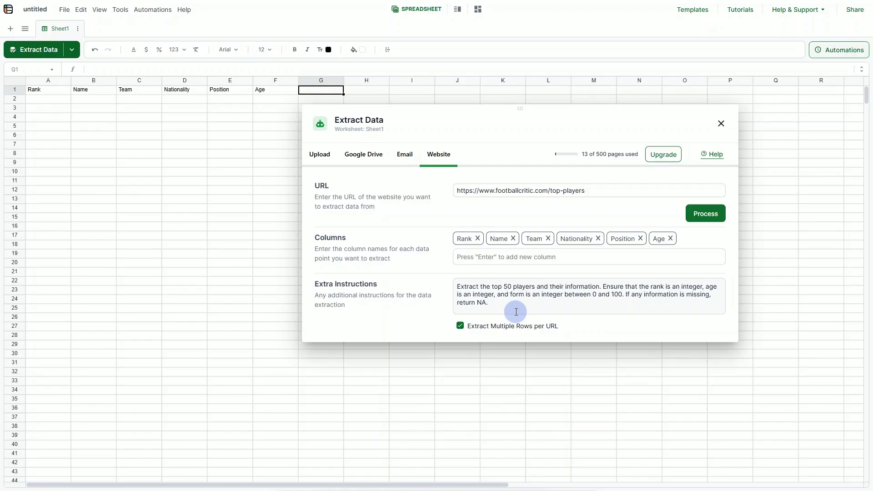
# Step: Clear all the suggested text from the extraction's extra instructions
pyautogui.click(501, 296)
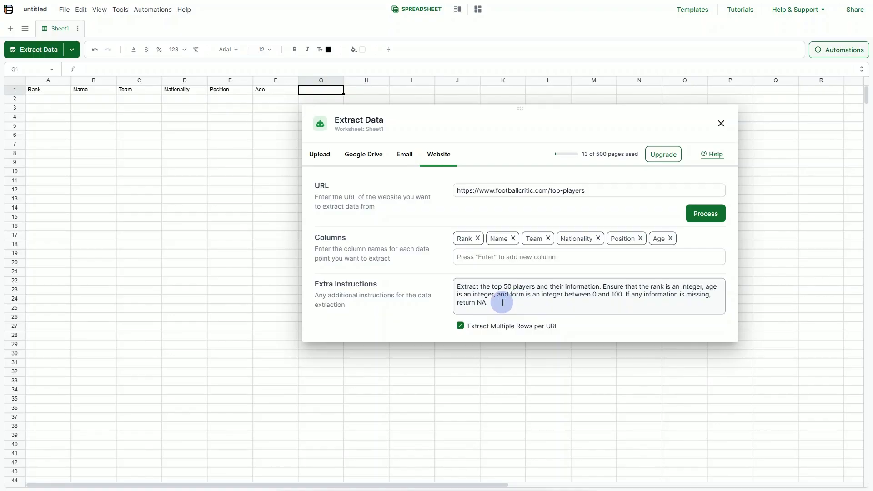
pyautogui.hotkey('ctrl', 'a')
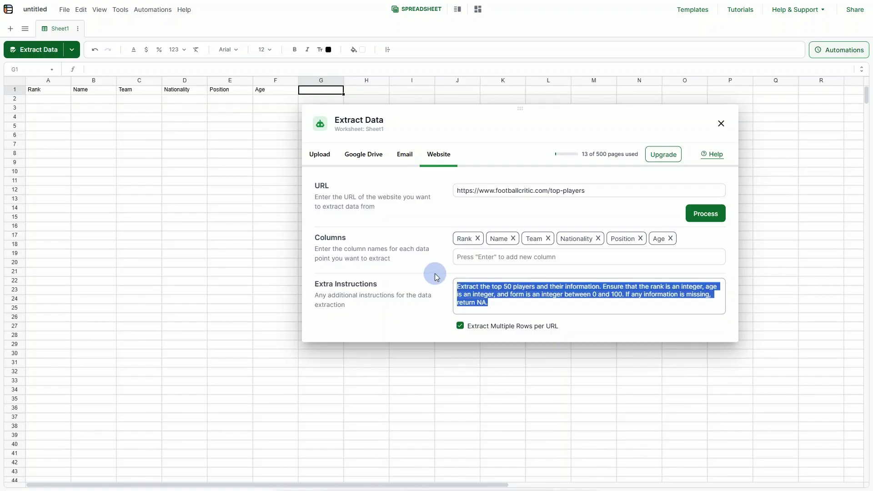
pyautogui.press('BackSpace')
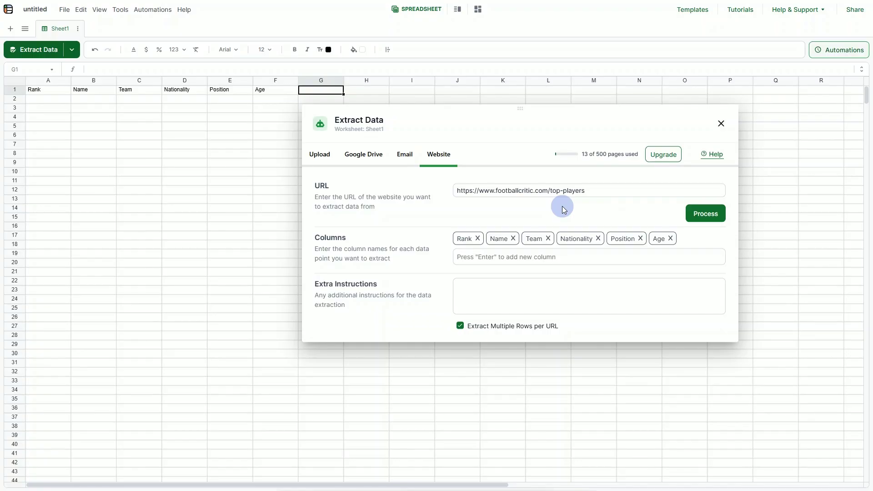
# Step: Process the website extraction to fill the sheet with the player data, and close the extraction dialog
pyautogui.click(699, 217)
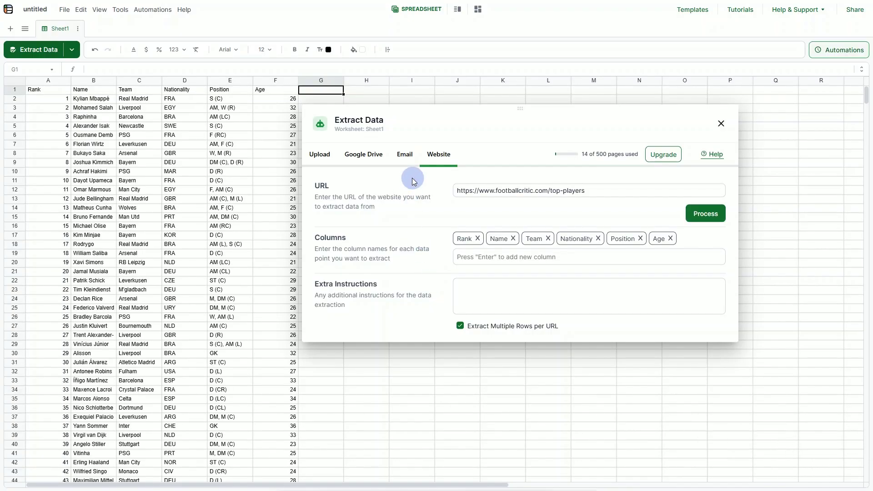
pyautogui.moveTo(436, 110); pyautogui.dragTo(515, 131)
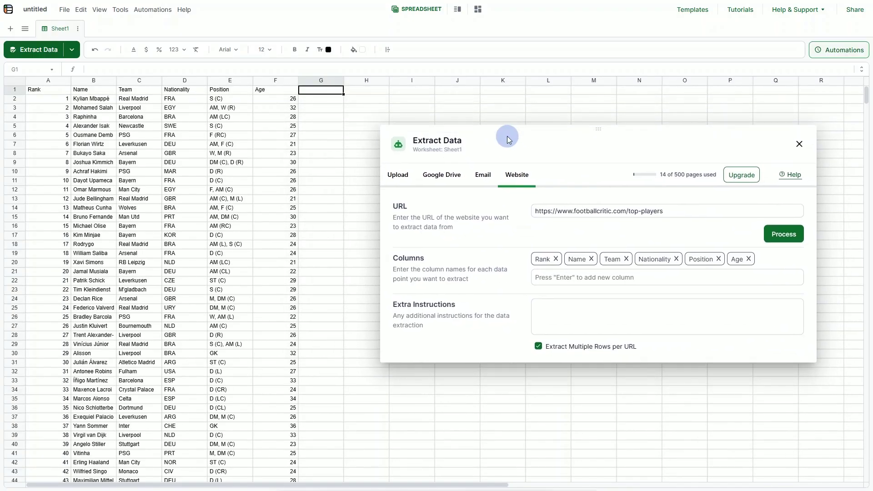
pyautogui.click(799, 144)
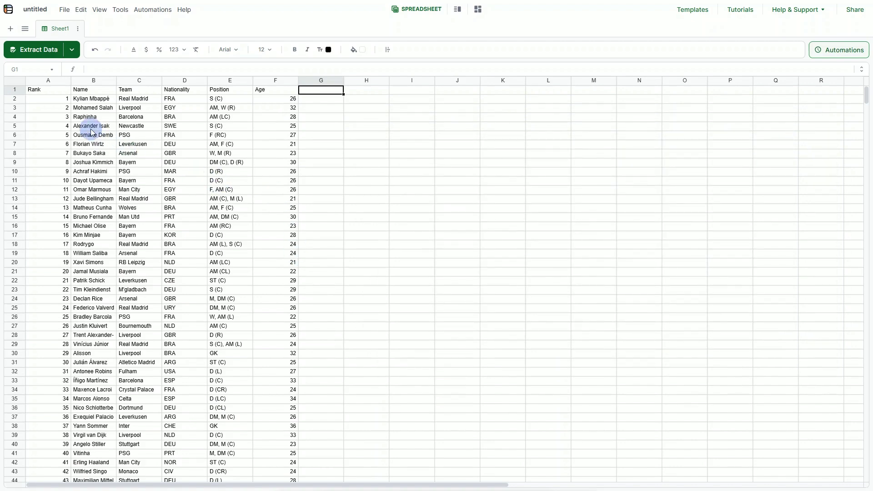
# Step: Examine the extracted player table from the header row down to its last row
pyautogui.click(47, 89)
pyautogui.moveTo(292, 270); pyautogui.dragTo(279, 441)
pyautogui.scroll(-5, 282, 409)
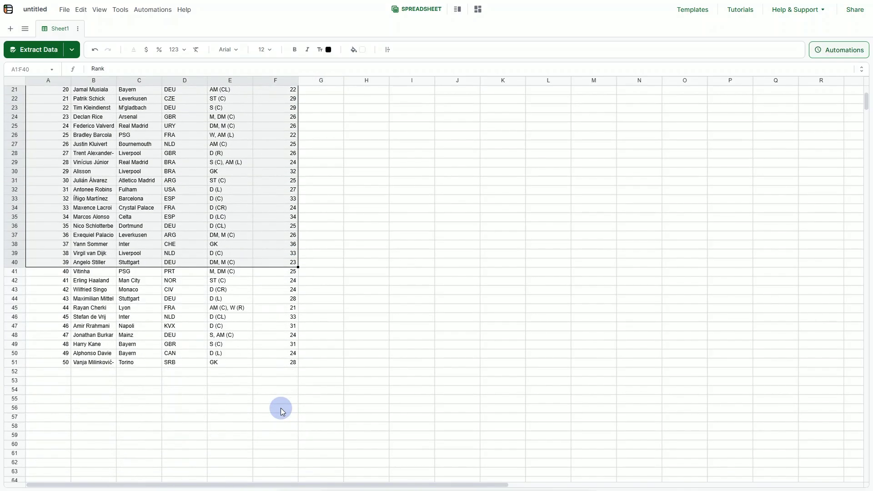
pyautogui.scroll(5, 306, 384)
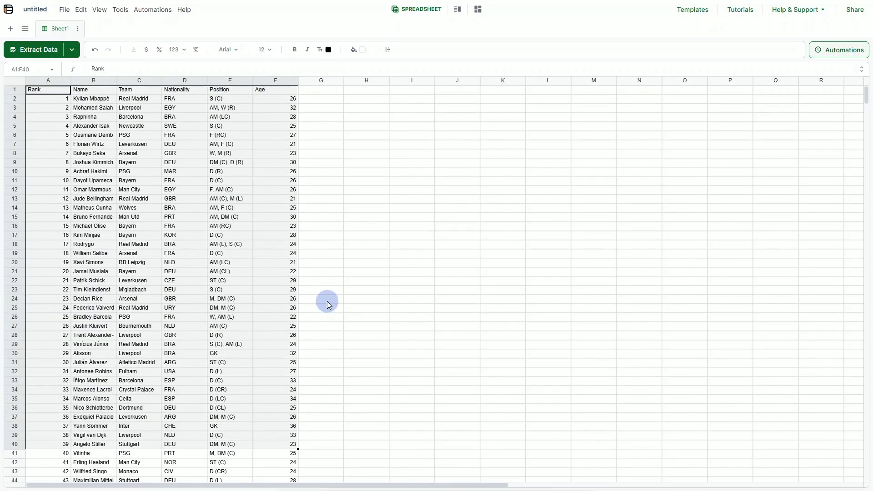
pyautogui.click(243, 299)
pyautogui.click(345, 162)
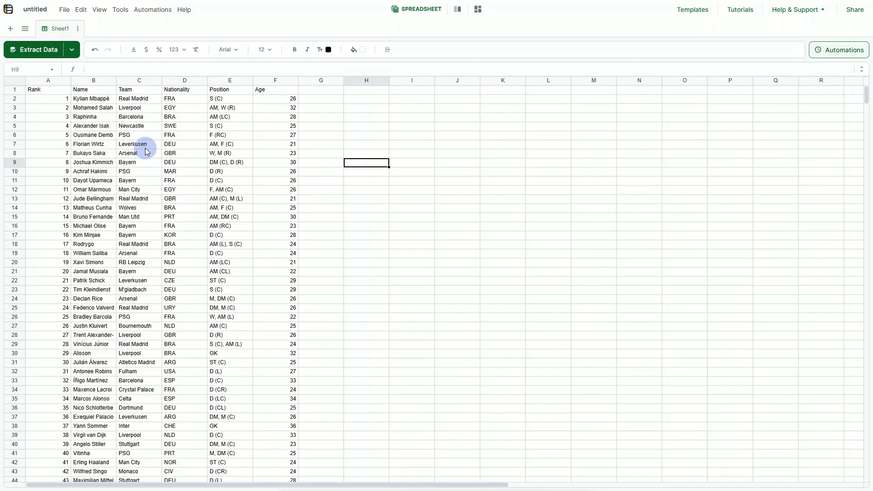
# Step: Rename the untitled file as Top 50 Football Players List
pyautogui.click(36, 10)
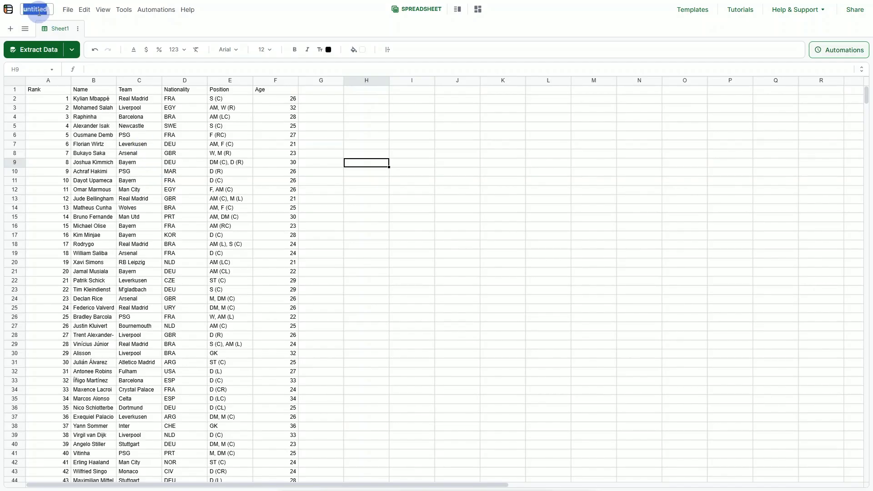
pyautogui.write('T')
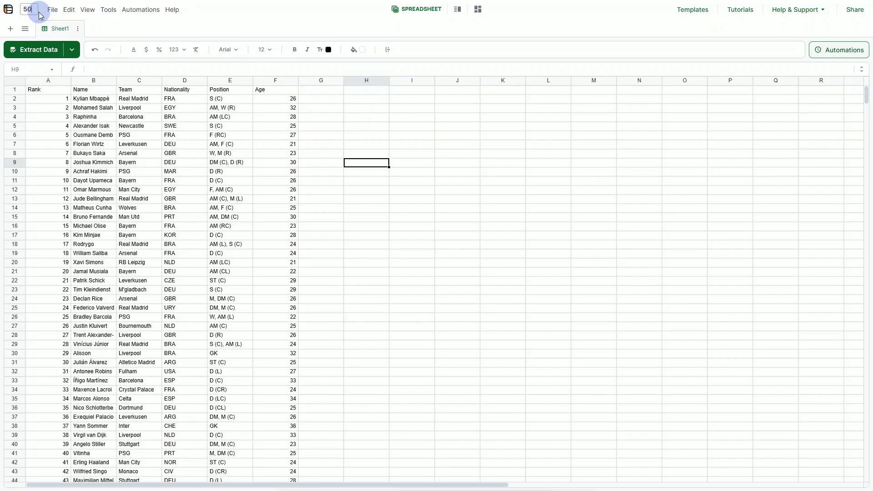
pyautogui.write('op')
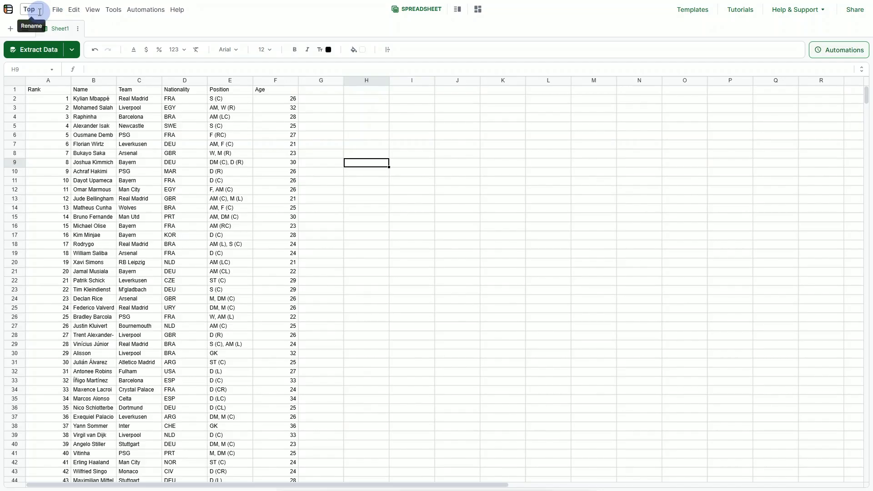
pyautogui.write(' 50 Footab')
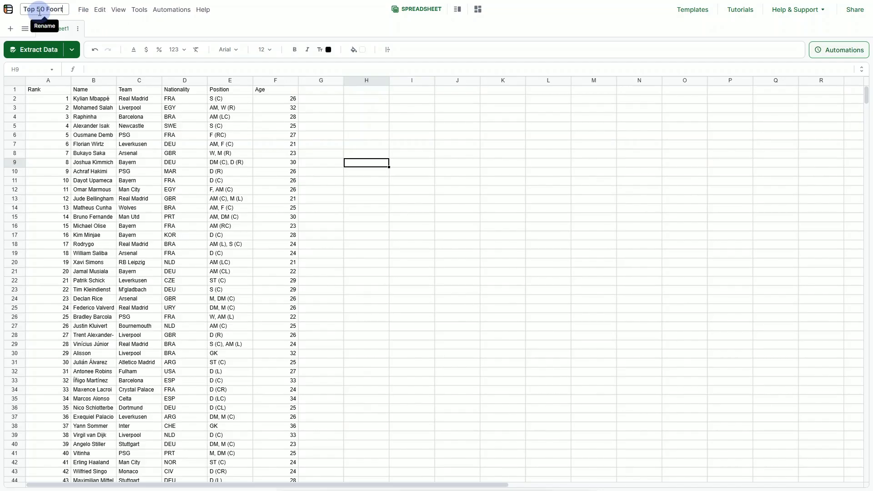
pyautogui.press('BackSpace')
pyautogui.press('BackSpace')
pyautogui.write('ball Pla')
pyautogui.write('yers Lis')
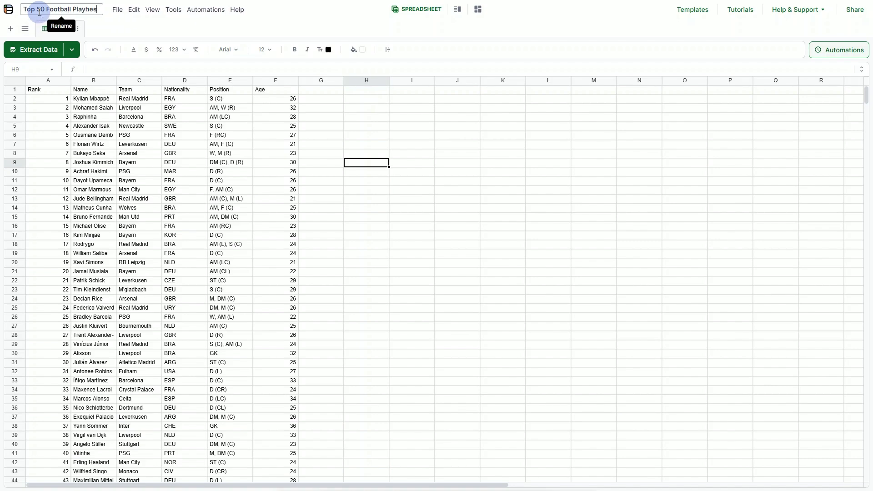
pyautogui.write('t')
pyautogui.press('Return')
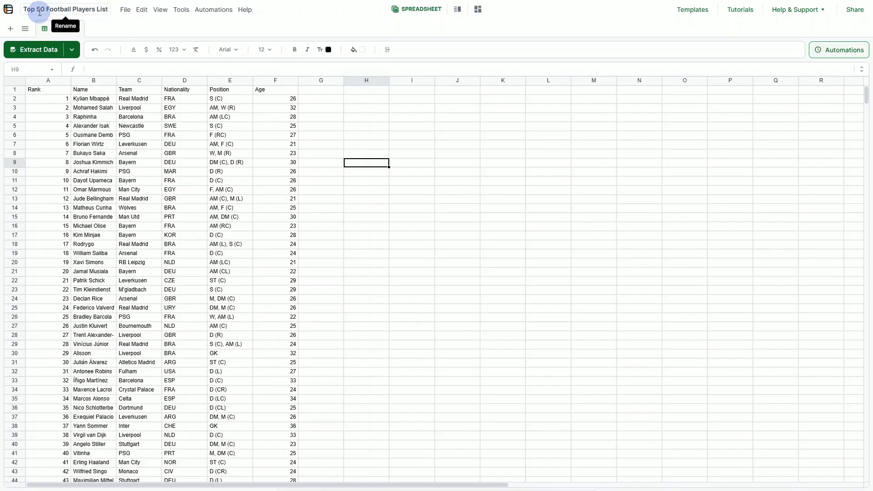
# Step: Export the sheet's values to an Excel file
pyautogui.click(126, 16)
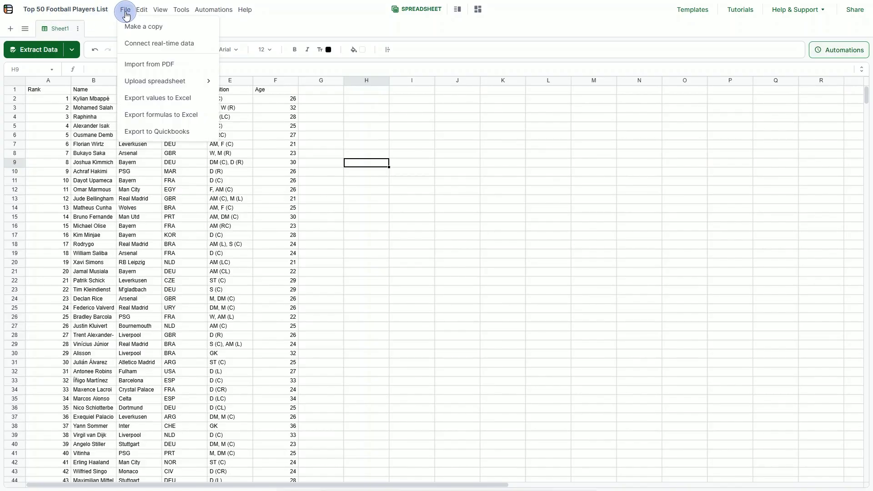
pyautogui.click(162, 101)
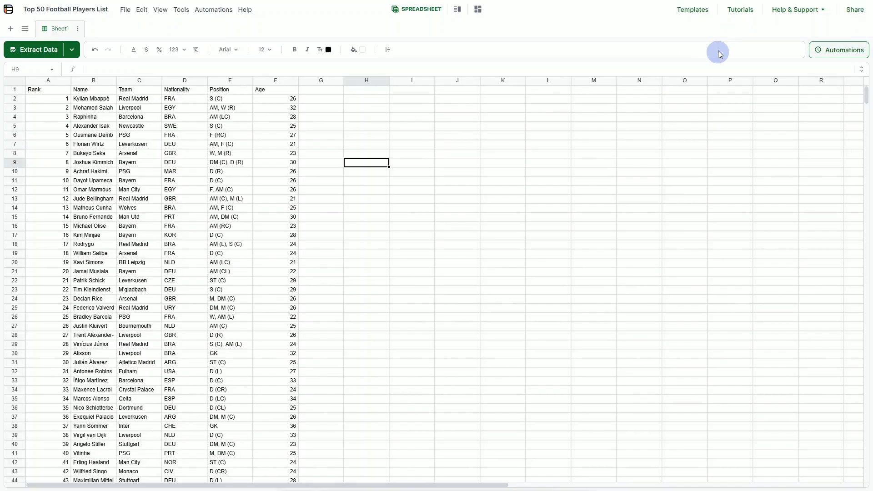
pyautogui.click(366, 117)
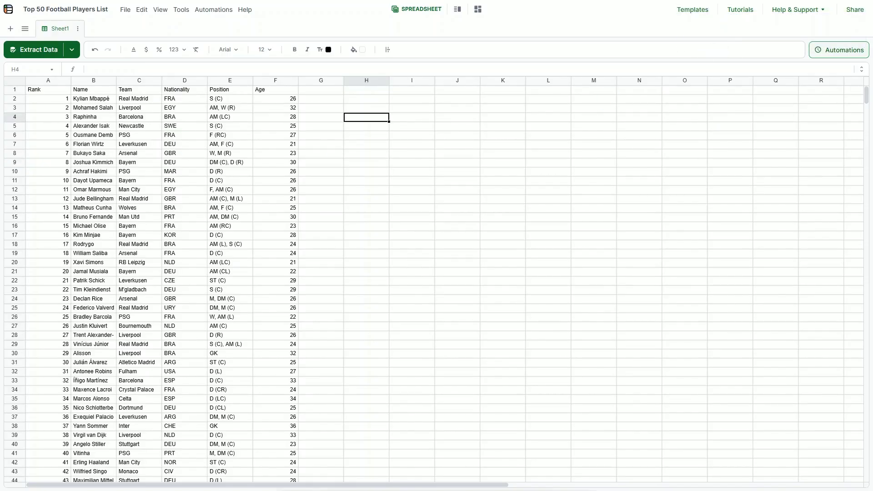